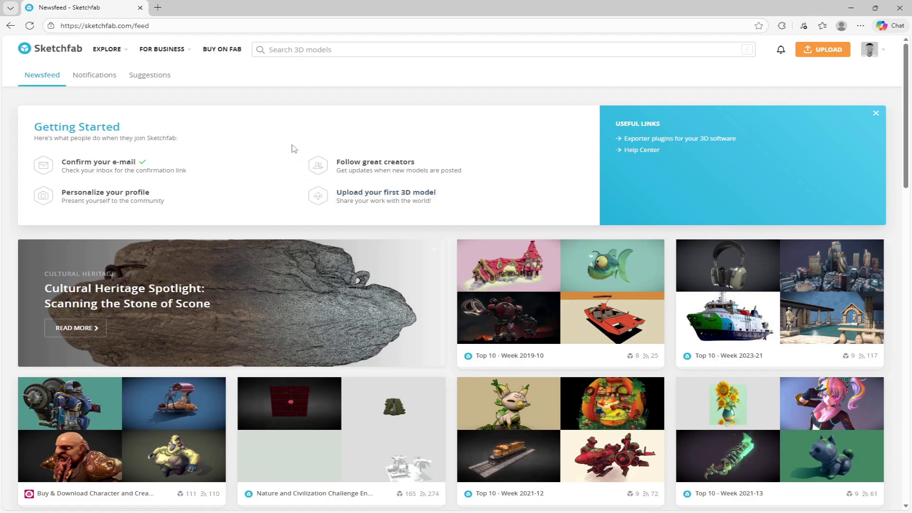
Step: Search Sketchfab for 'crown' and browse the results
{"action": "left_click", "coordinate": [290, 50]}
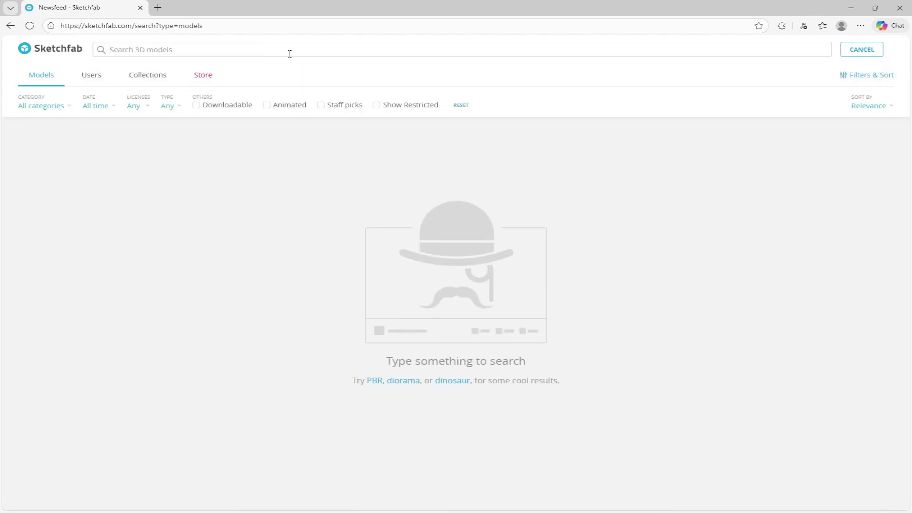
{"action": "type", "text": "crown"}
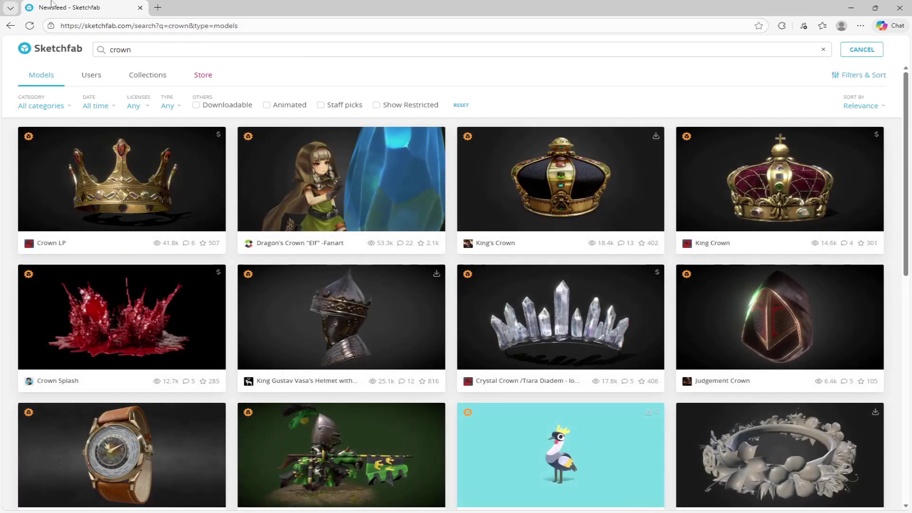
{"action": "scroll", "coordinate": [423, 197], "scroll_direction": "down", "scroll_amount": 8}
{"action": "scroll", "coordinate": [420, 171], "scroll_direction": "down", "scroll_amount": 4}
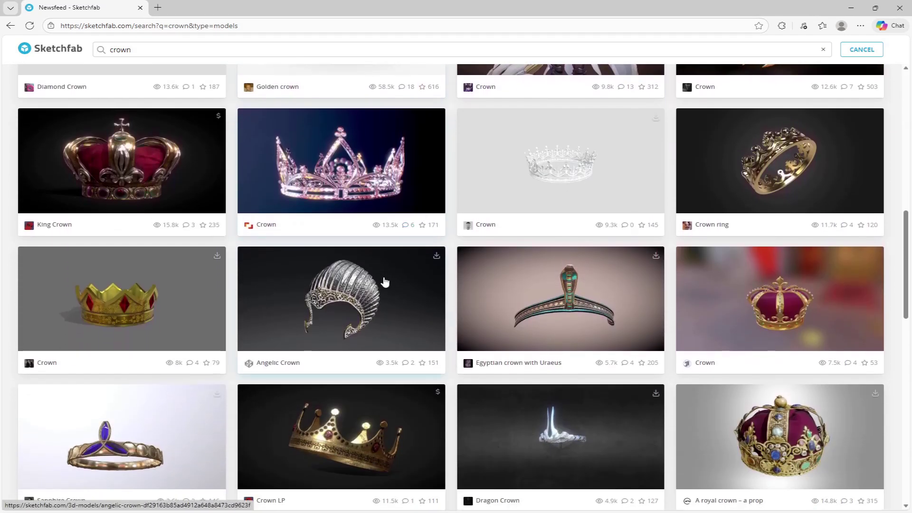
{"action": "scroll", "coordinate": [119, 309], "scroll_direction": "down", "scroll_amount": 1}
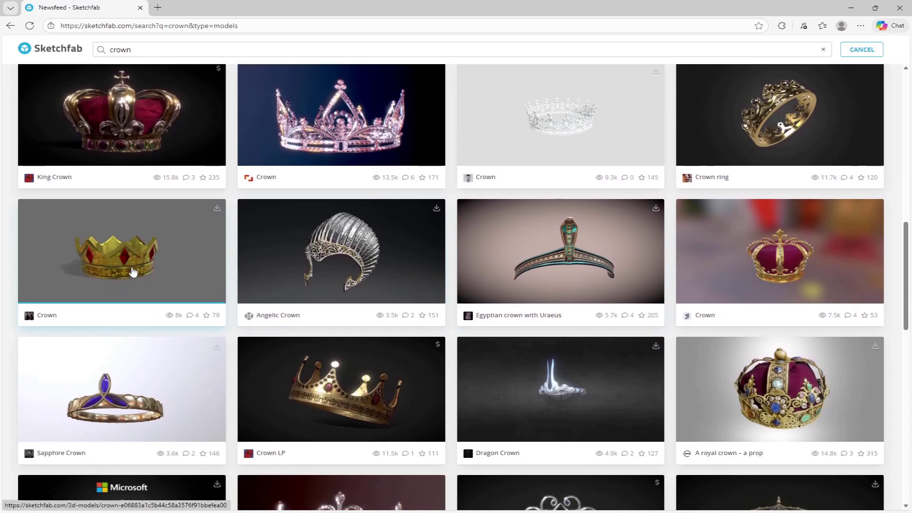
Step: Open the gold crown model with red gems and bring up its download options
{"action": "left_click", "coordinate": [132, 316]}
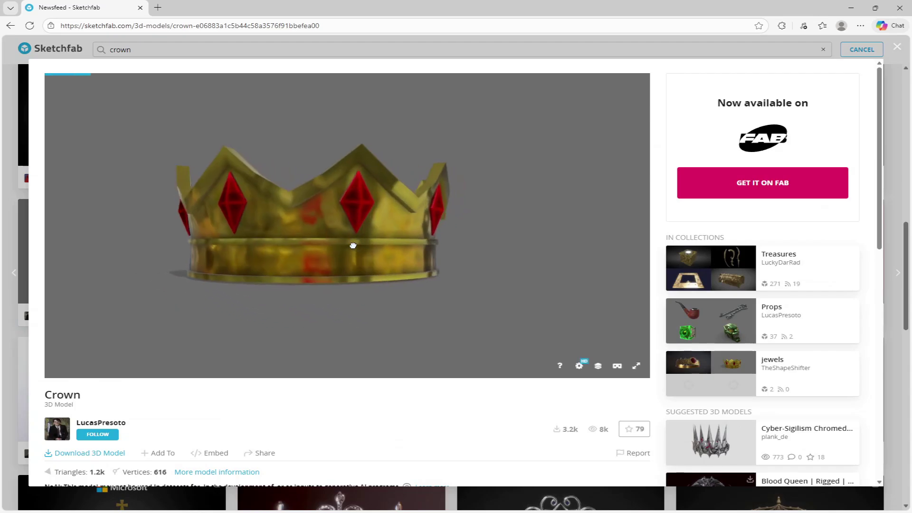
{"action": "scroll", "coordinate": [115, 409], "scroll_direction": "down", "scroll_amount": 1}
{"action": "left_click", "coordinate": [99, 408]}
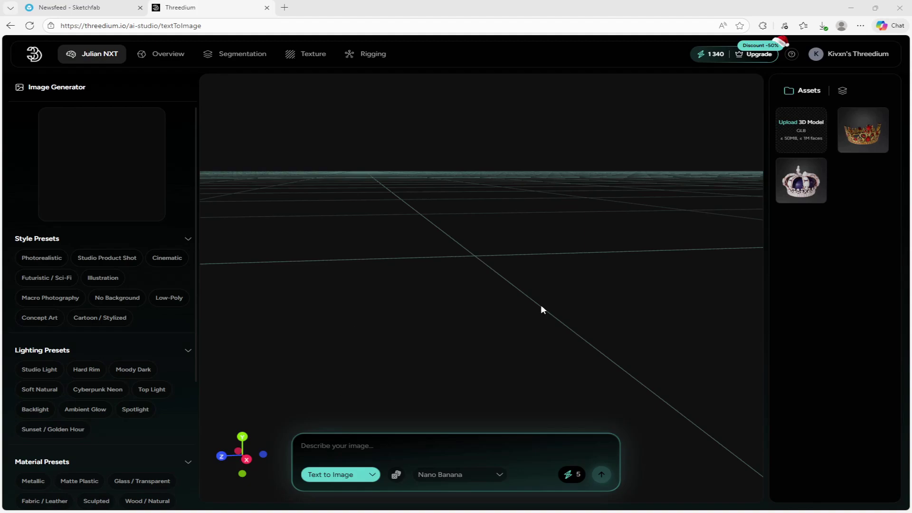
Step: Confirm the generator stays in Text to Image mode
{"action": "left_click", "coordinate": [337, 478]}
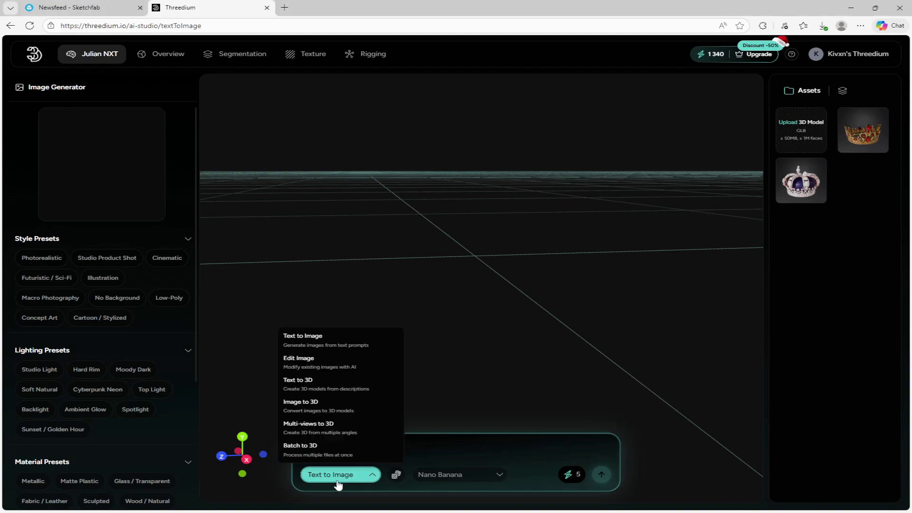
{"action": "left_click", "coordinate": [342, 480]}
{"action": "mouse_move", "coordinate": [104, 69]}
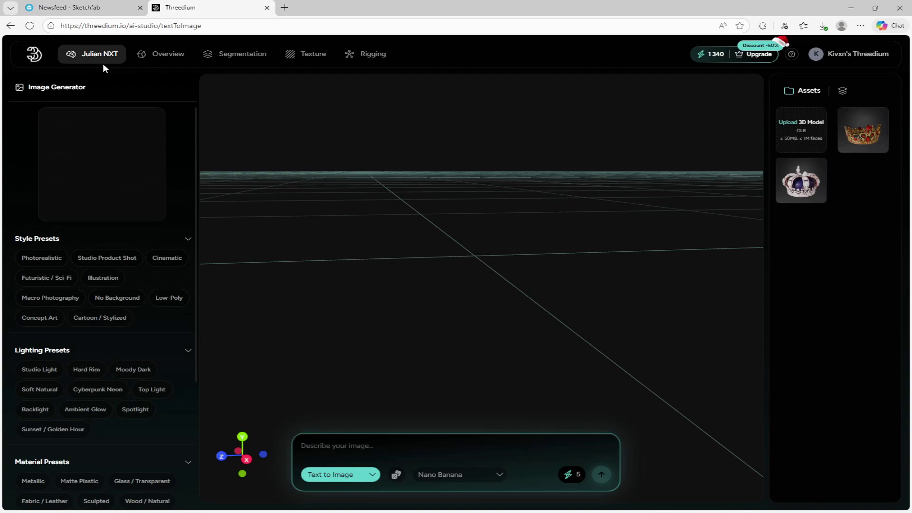
{"action": "left_click", "coordinate": [339, 473]}
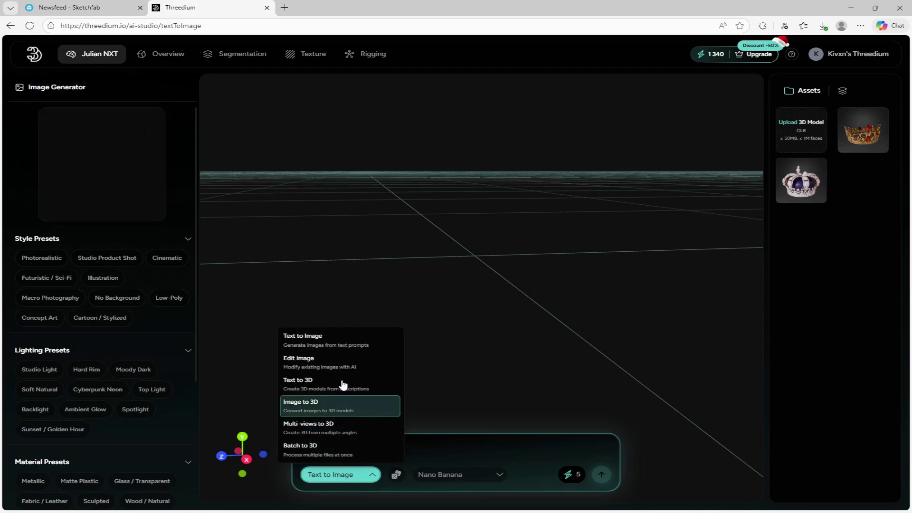
{"action": "left_click", "coordinate": [335, 481]}
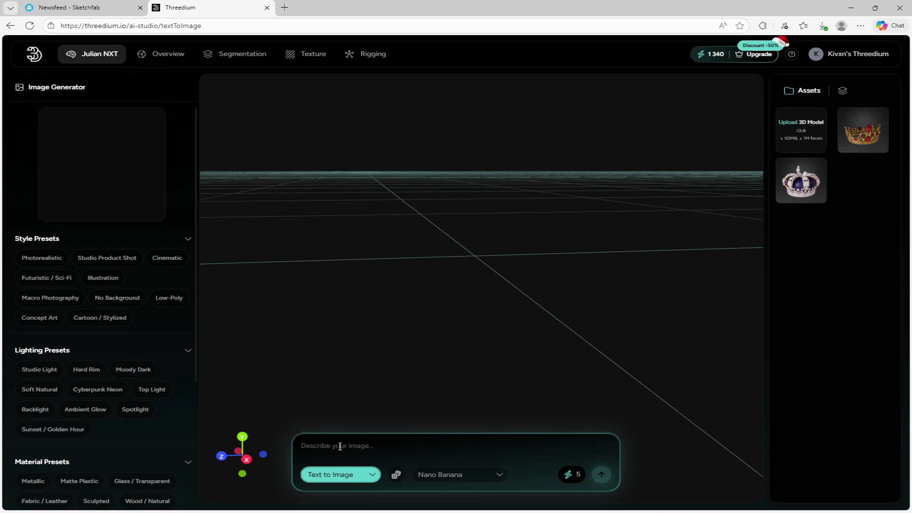
Step: Submit the prompt 'Create a stylized crown with some red jewels'
{"action": "left_click", "coordinate": [337, 449]}
{"action": "type", "text": "Create"}
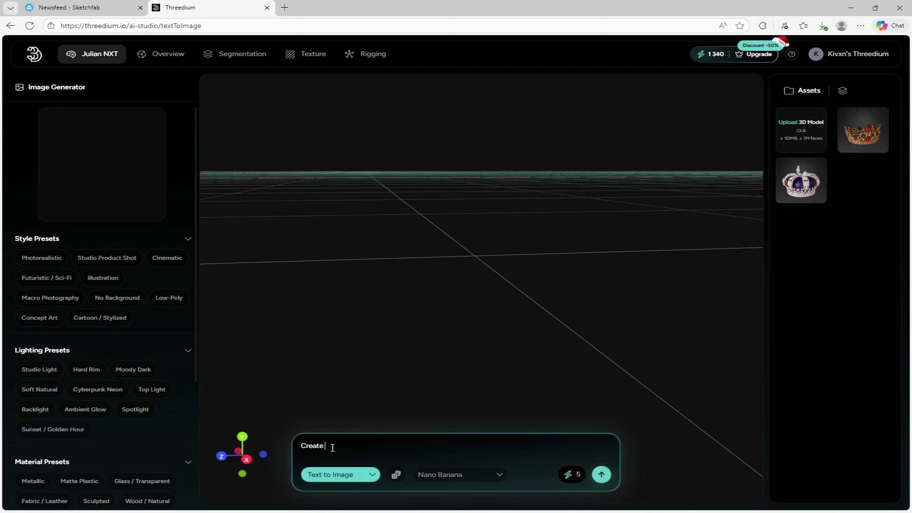
{"action": "type", "text": " a stylized crown with some red jewels"}
{"action": "left_click", "coordinate": [609, 477]}
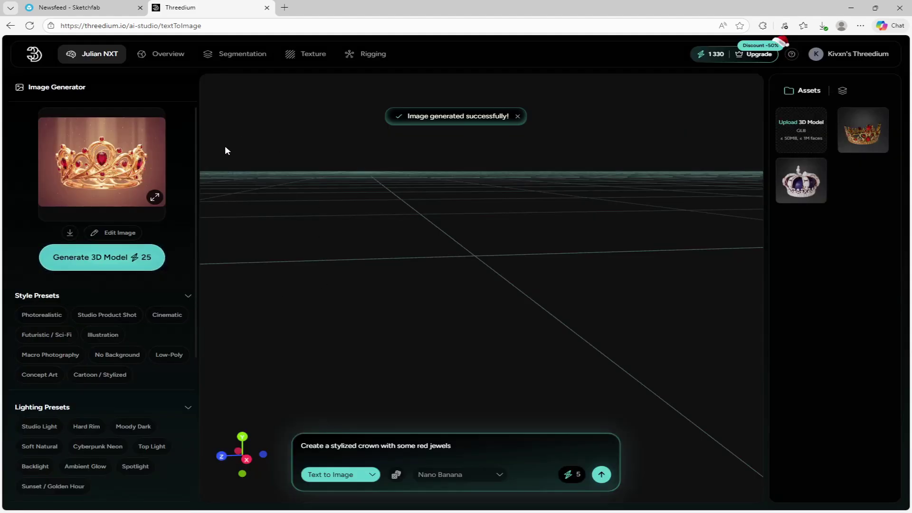
Step: Preview the generated gold crown with red jewels at full size, then close it
{"action": "left_click", "coordinate": [104, 172]}
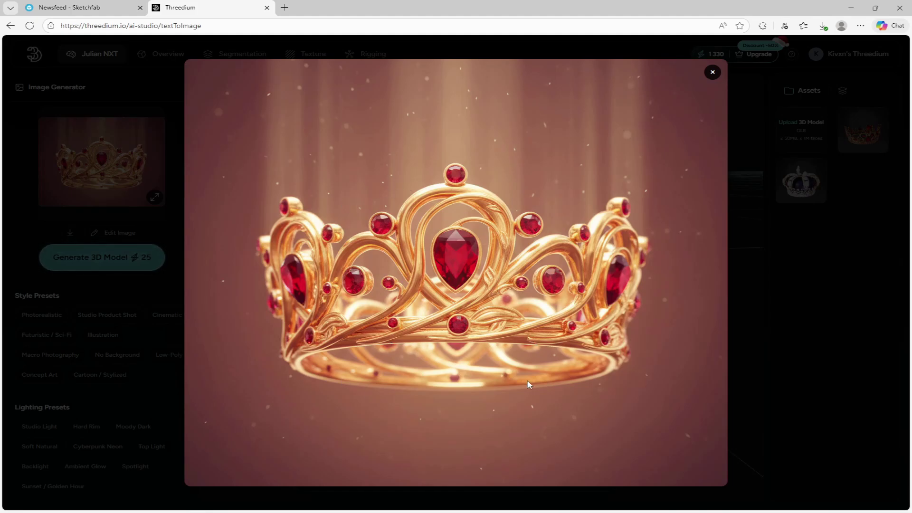
{"action": "left_click", "coordinate": [712, 72]}
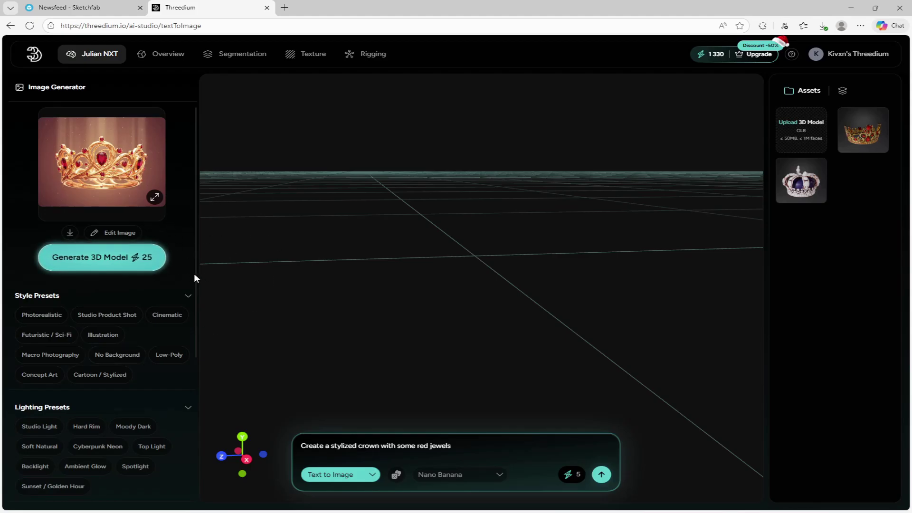
Step: Generate a 3D model of the gold crown from the crown image
{"action": "left_click", "coordinate": [108, 259]}
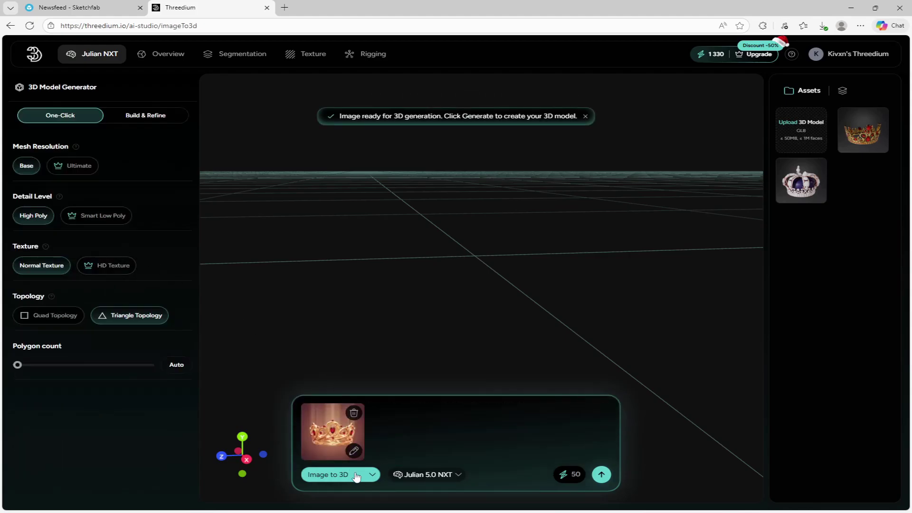
{"action": "left_click", "coordinate": [601, 474]}
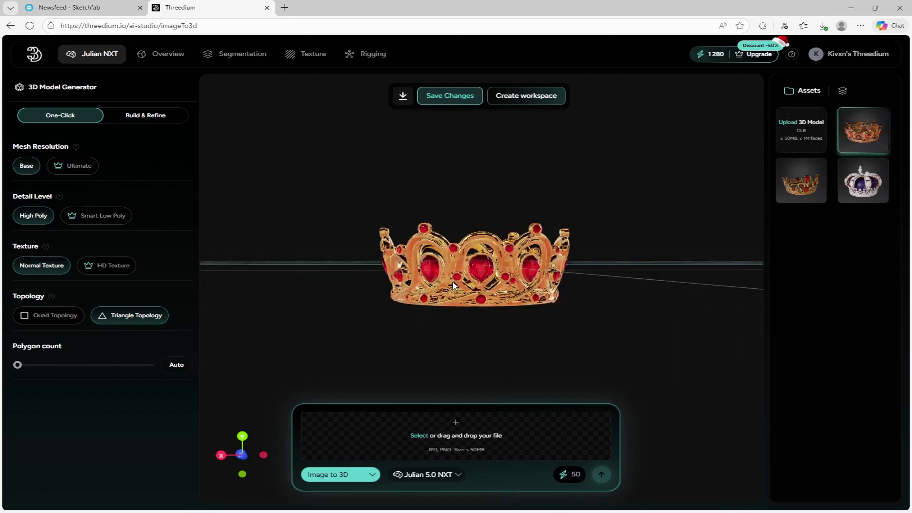
Step: Orbit around the 3D gold crown to view it from above and several sides
{"action": "left_click_drag", "start_coordinate": [453, 300], "coordinate": [488, 291]}
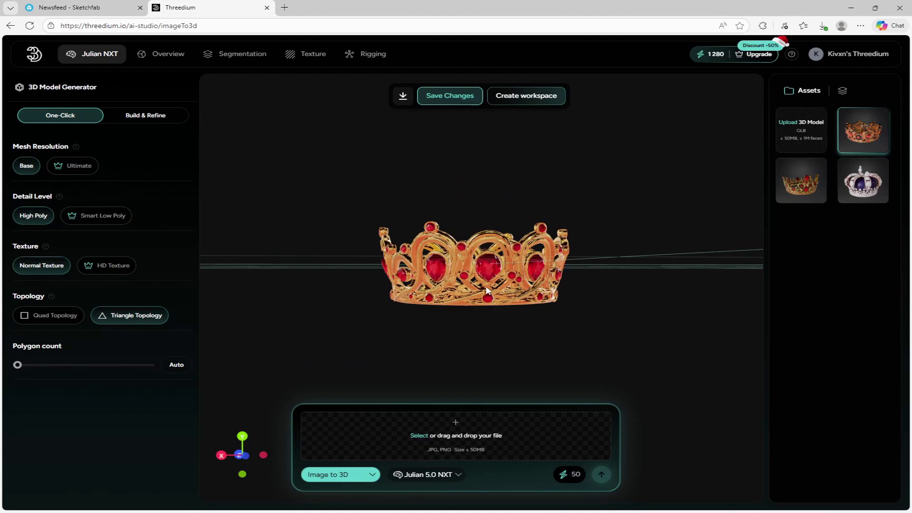
{"action": "left_click_drag", "start_coordinate": [488, 291], "coordinate": [126, 358]}
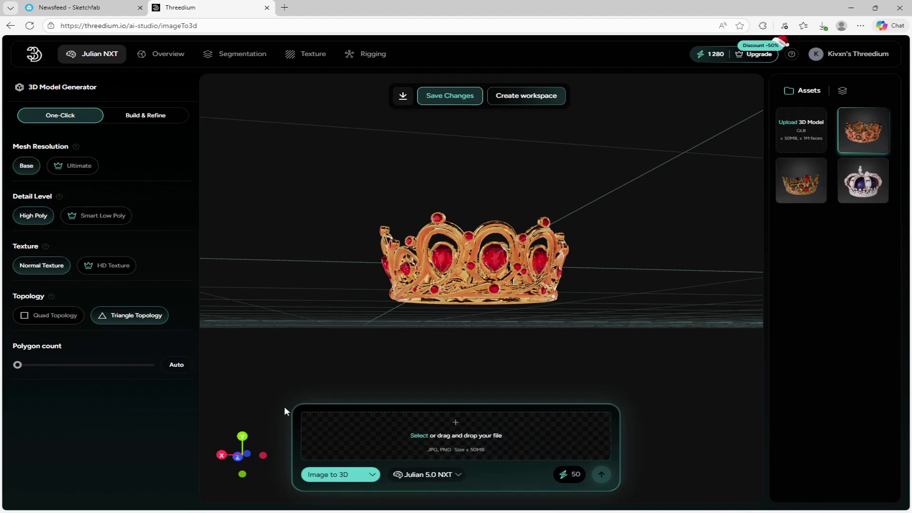
{"action": "left_click_drag", "start_coordinate": [284, 406], "coordinate": [485, 309]}
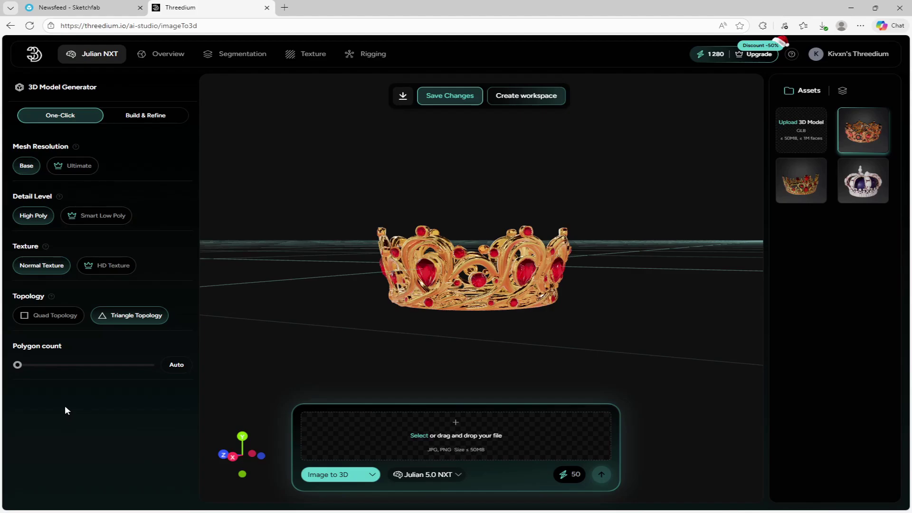
{"action": "left_click_drag", "start_coordinate": [387, 275], "coordinate": [416, 136]}
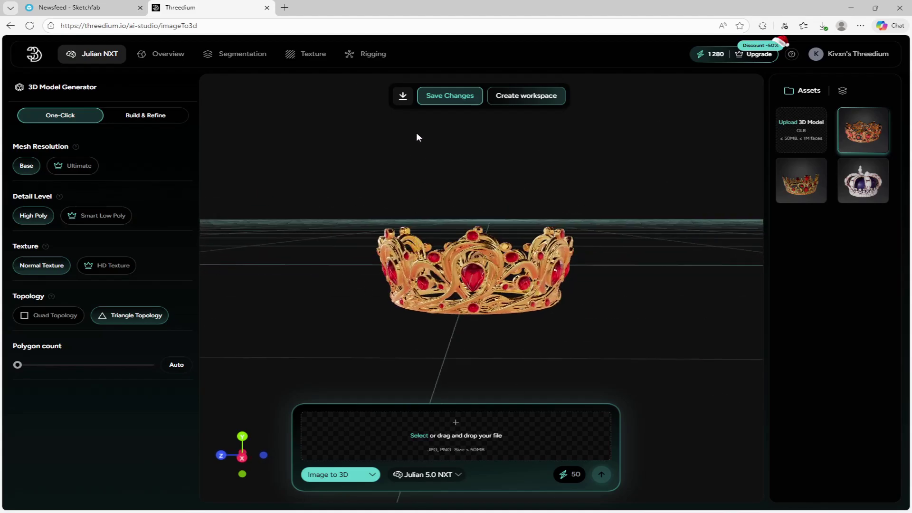
Step: Export the crown model in OBJ format as 'Image to 3D'
{"action": "left_click", "coordinate": [403, 97]}
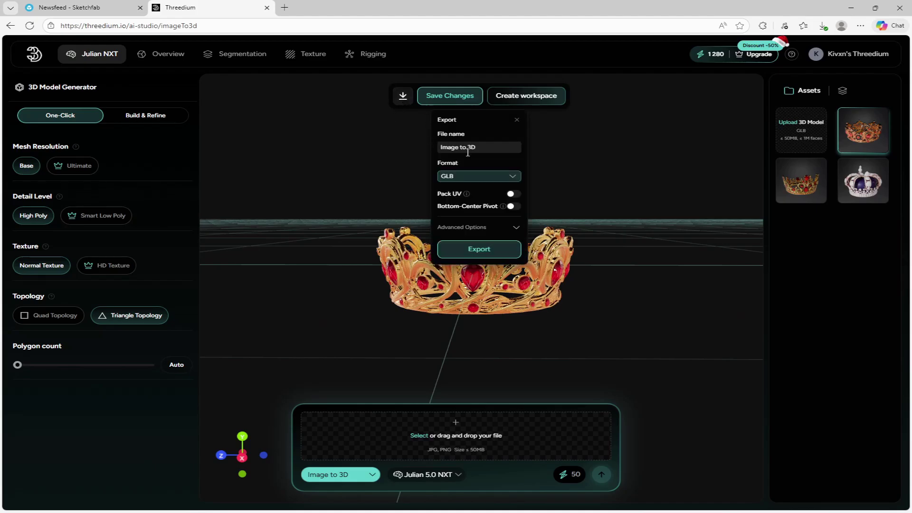
{"action": "left_click", "coordinate": [460, 178]}
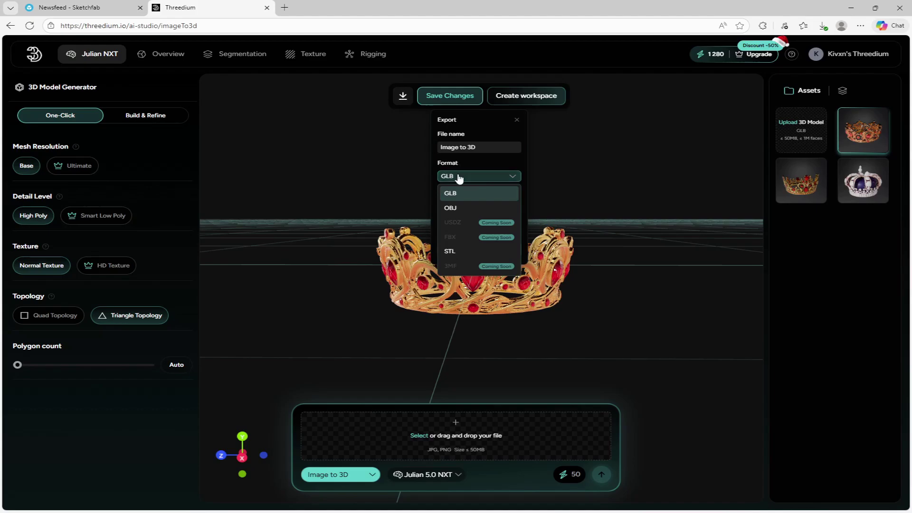
{"action": "left_click", "coordinate": [459, 214]}
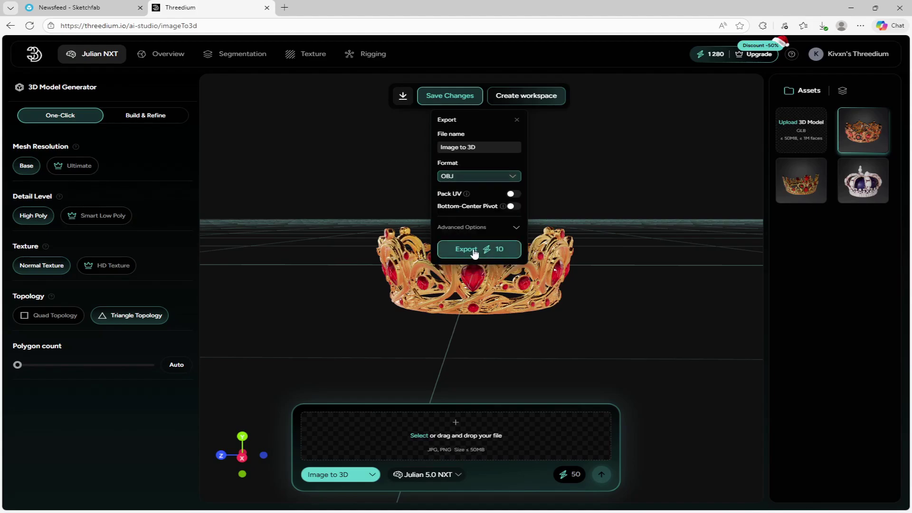
{"action": "left_click", "coordinate": [510, 250]}
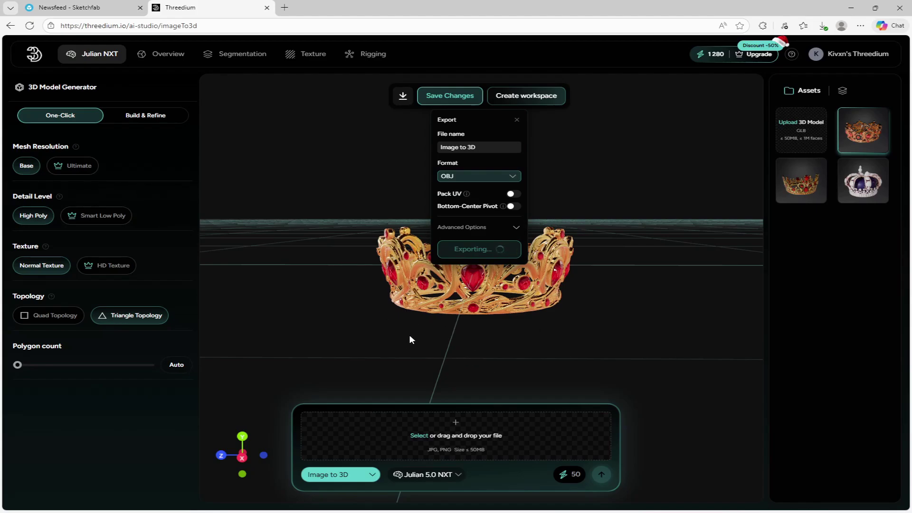
{"action": "left_click_drag", "start_coordinate": [409, 334], "coordinate": [380, 264]}
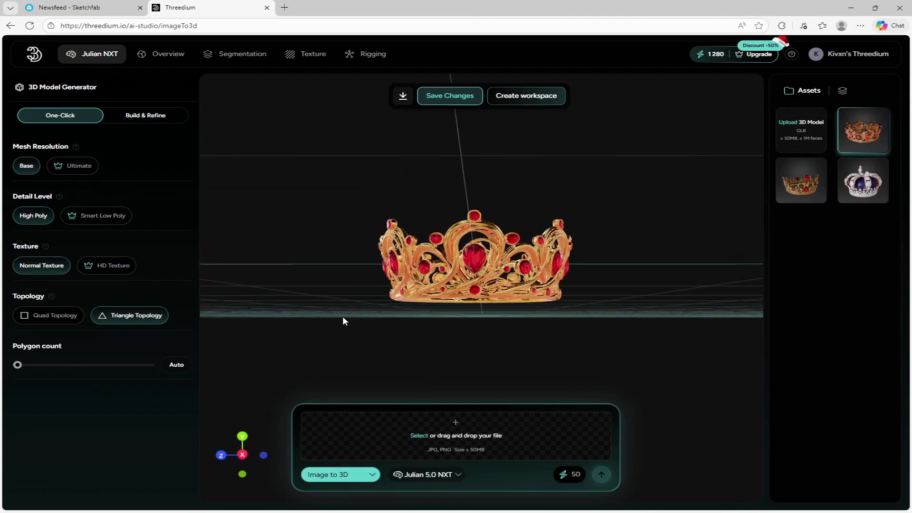
{"action": "left_click_drag", "start_coordinate": [343, 317], "coordinate": [370, 317]}
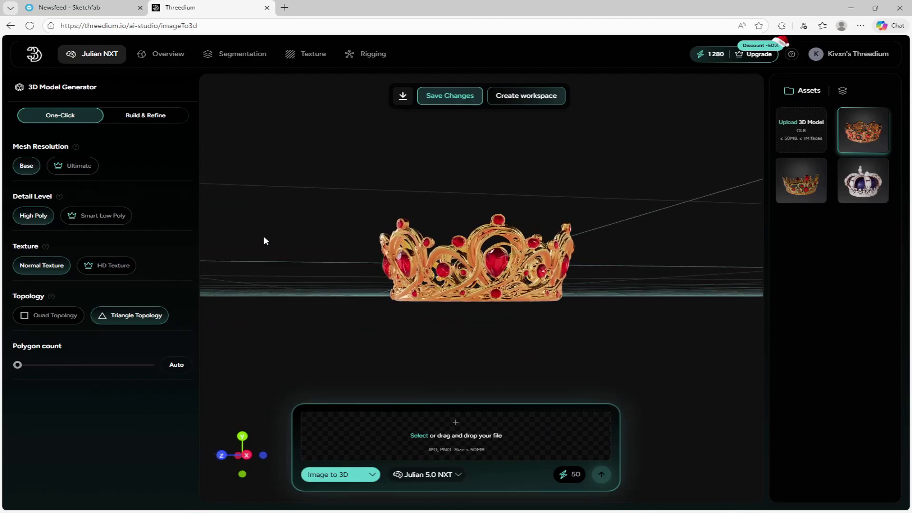
{"action": "left_click_drag", "start_coordinate": [440, 131], "coordinate": [443, 187]}
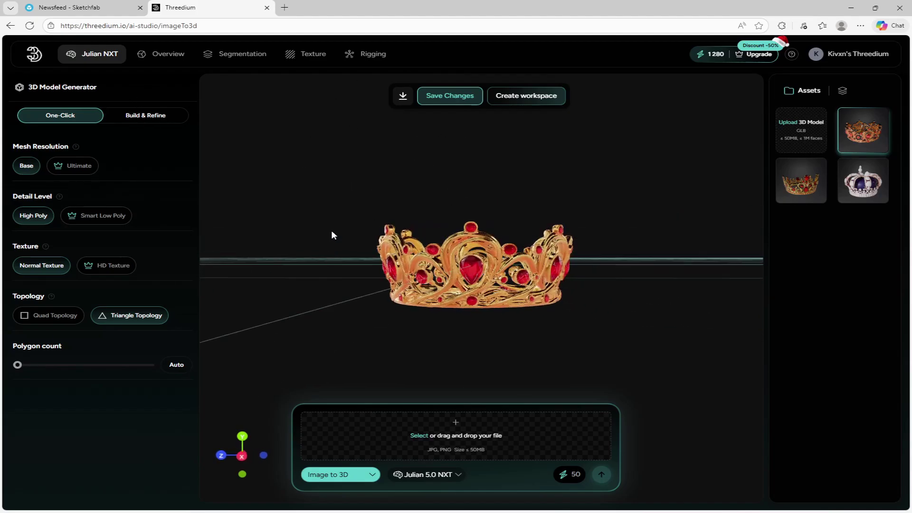
Step: Switch to Text to Image and type 'Create a stylized knight shield with a sword across'
{"action": "left_click", "coordinate": [340, 474]}
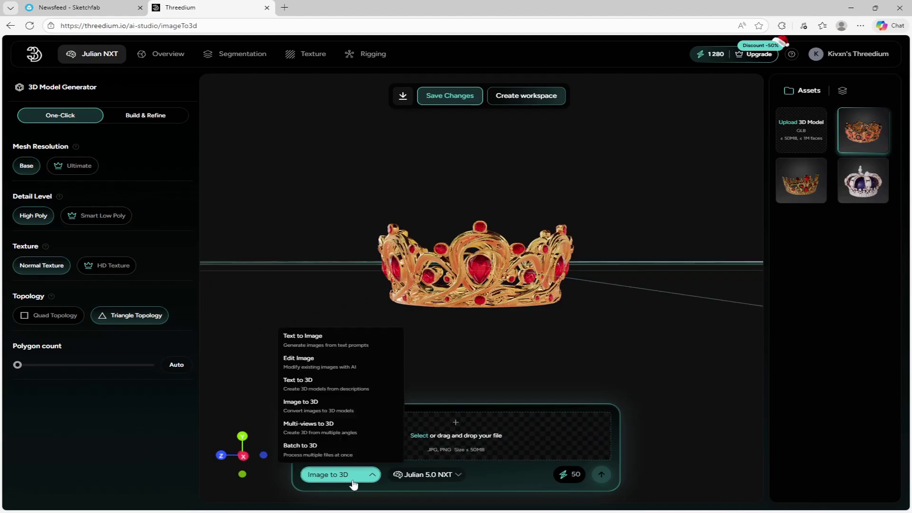
{"action": "left_click", "coordinate": [326, 347]}
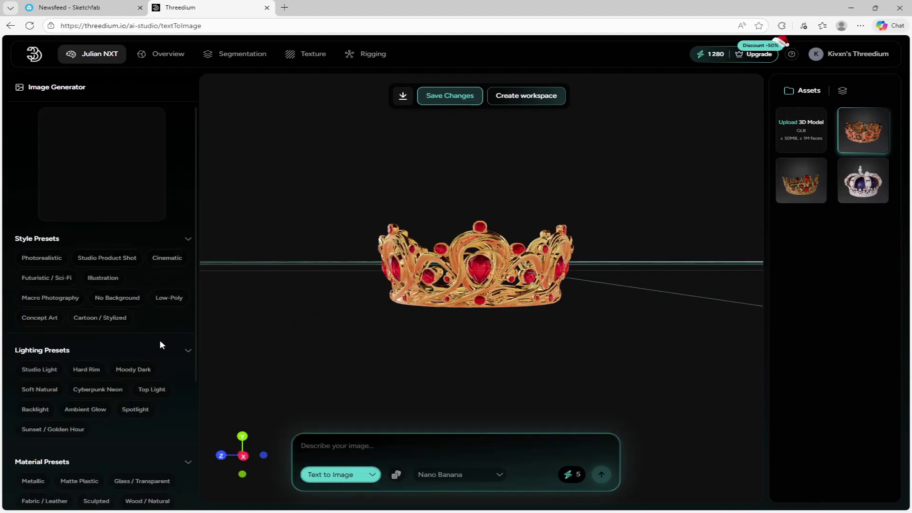
{"action": "left_click", "coordinate": [356, 445]}
{"action": "type", "text": "C"}
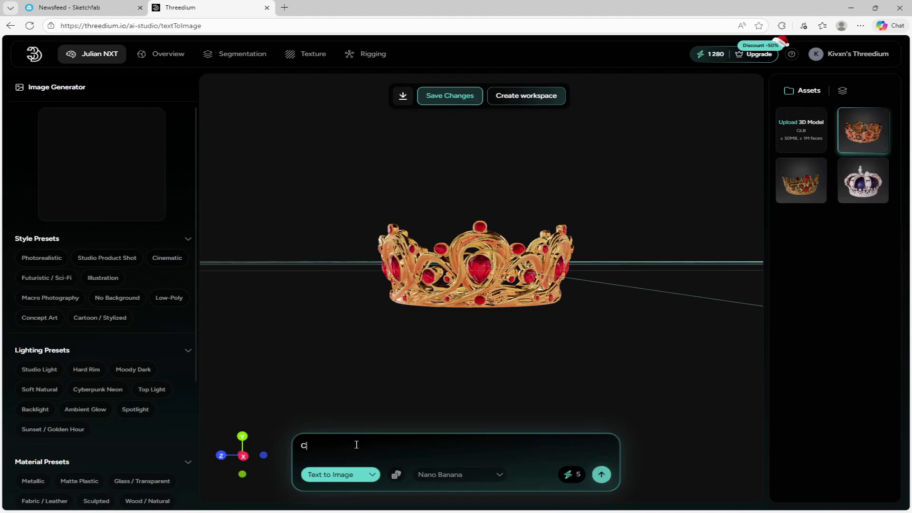
{"action": "type", "text": "reate a styli"}
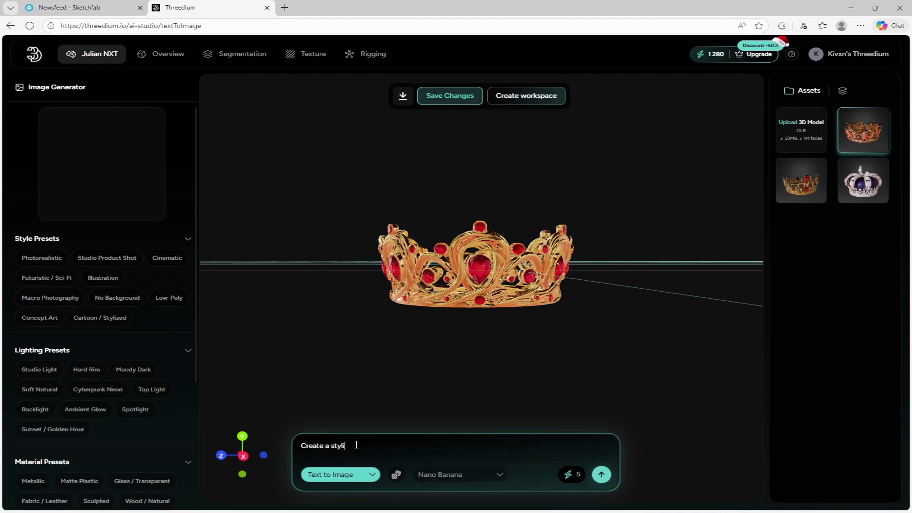
{"action": "type", "text": "zed knight shield with a sw"}
{"action": "type", "text": "ord across it"}
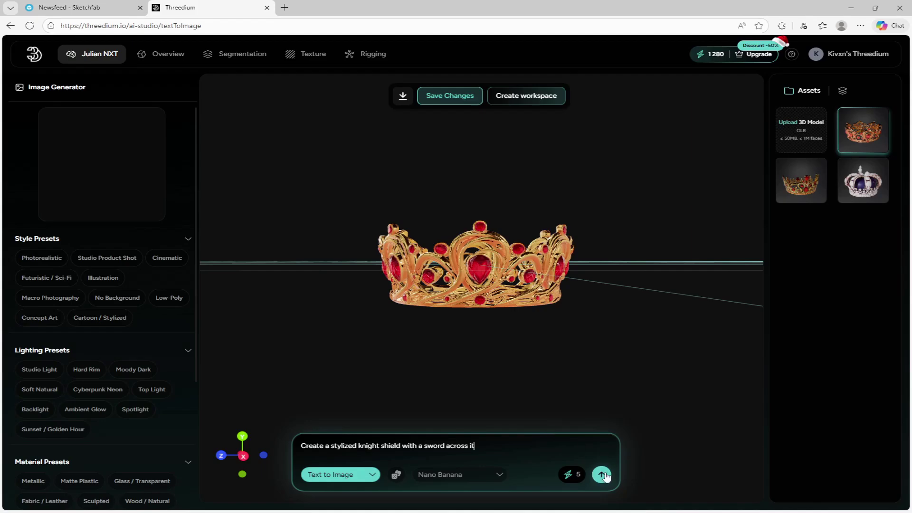
Step: Generate the shield image from the prompt and preview it full size
{"action": "left_click", "coordinate": [601, 474]}
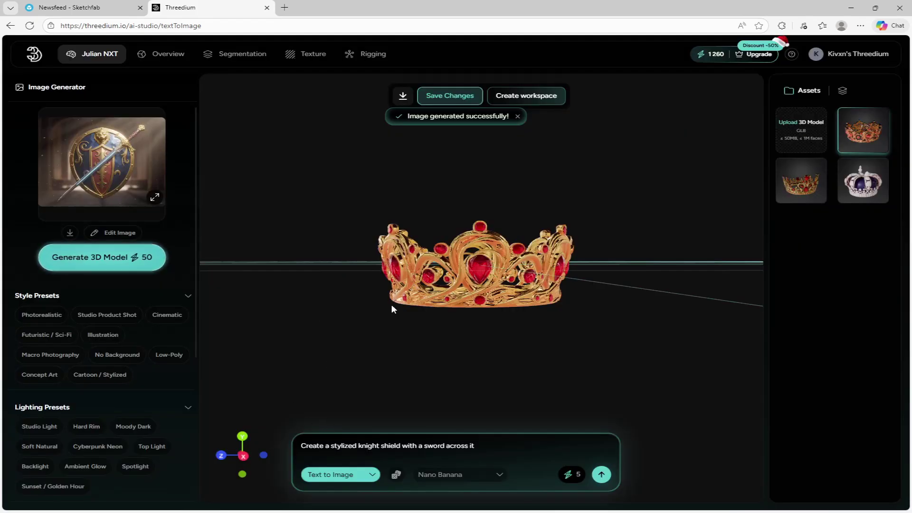
{"action": "left_click", "coordinate": [86, 179]}
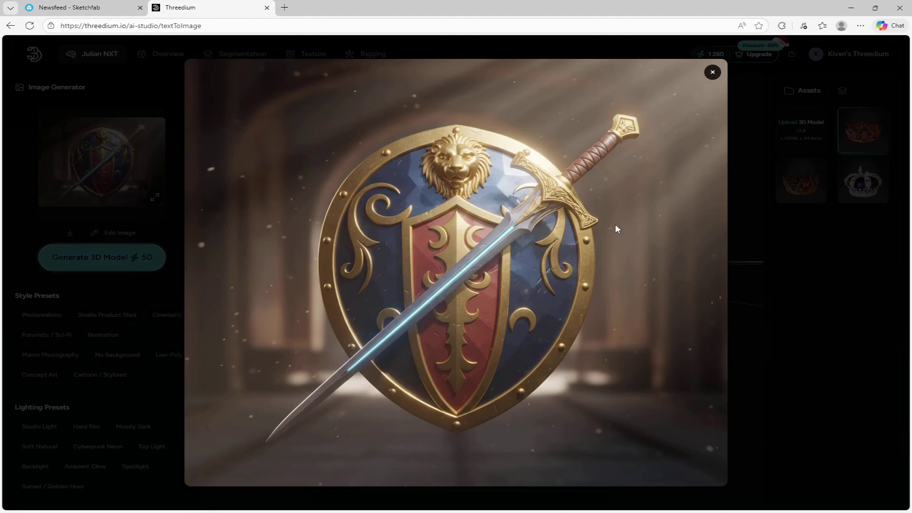
{"action": "left_click", "coordinate": [711, 75]}
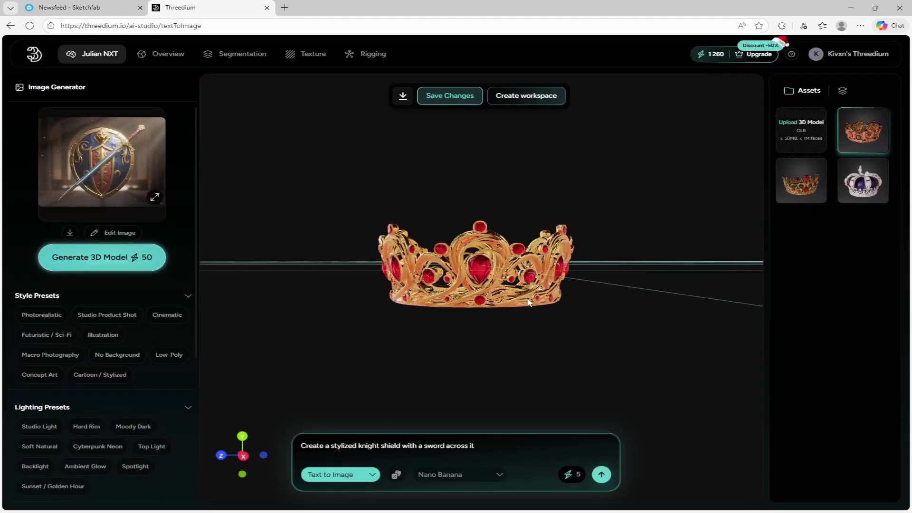
Step: Apply the No Background style preset and preview the shield image again
{"action": "left_click", "coordinate": [334, 482]}
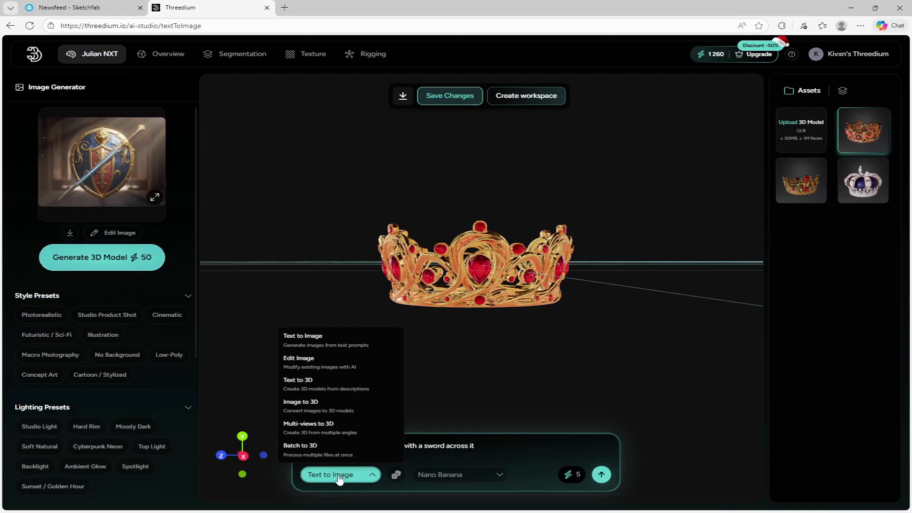
{"action": "left_click", "coordinate": [335, 478]}
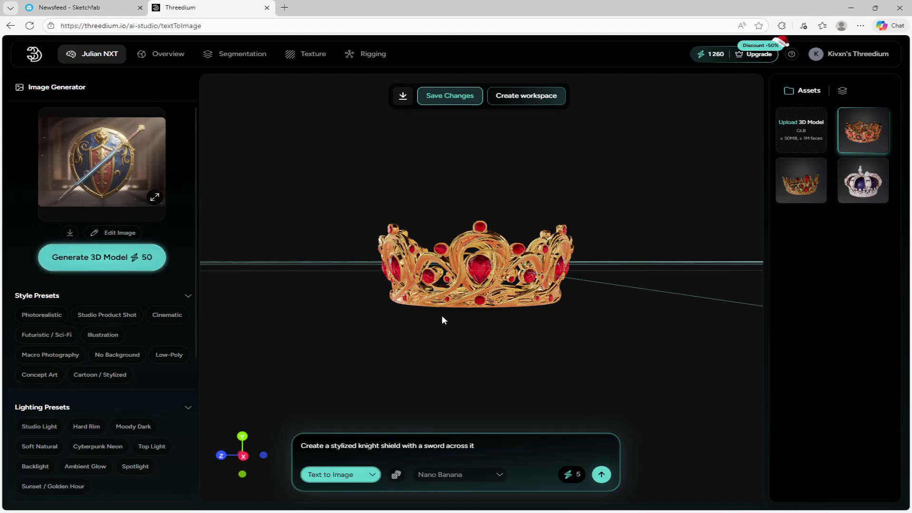
{"action": "scroll", "coordinate": [71, 355], "scroll_direction": "down", "scroll_amount": 2}
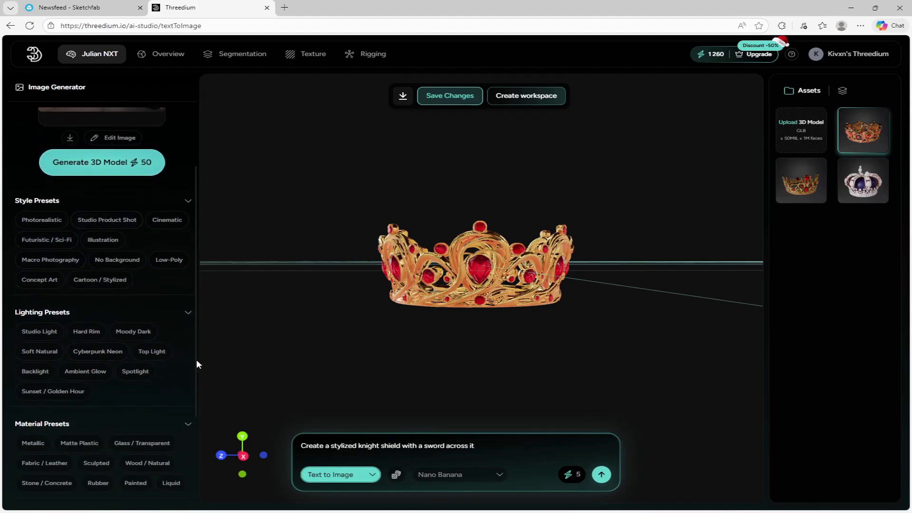
{"action": "scroll", "coordinate": [92, 310], "scroll_direction": "up", "scroll_amount": 1}
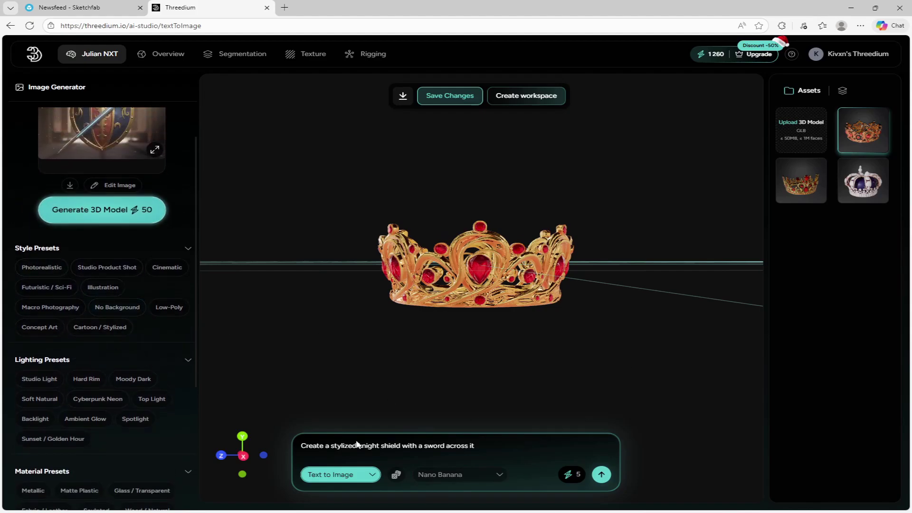
{"action": "scroll", "coordinate": [142, 275], "scroll_direction": "down", "scroll_amount": 1}
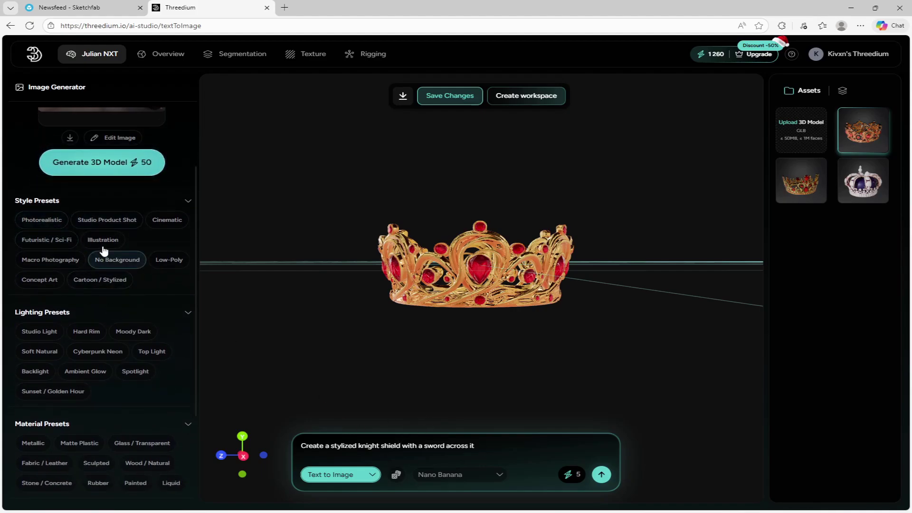
{"action": "left_click", "coordinate": [117, 260]}
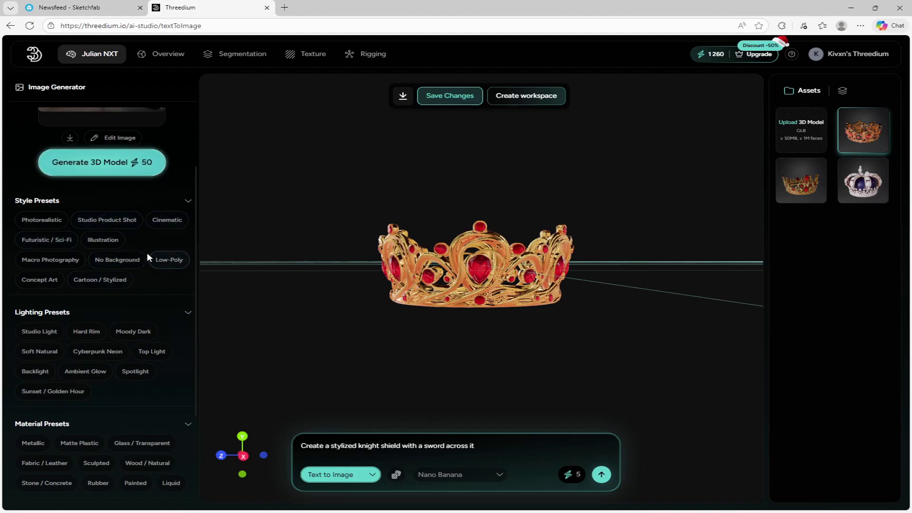
{"action": "scroll", "coordinate": [49, 286], "scroll_direction": "down", "scroll_amount": 2}
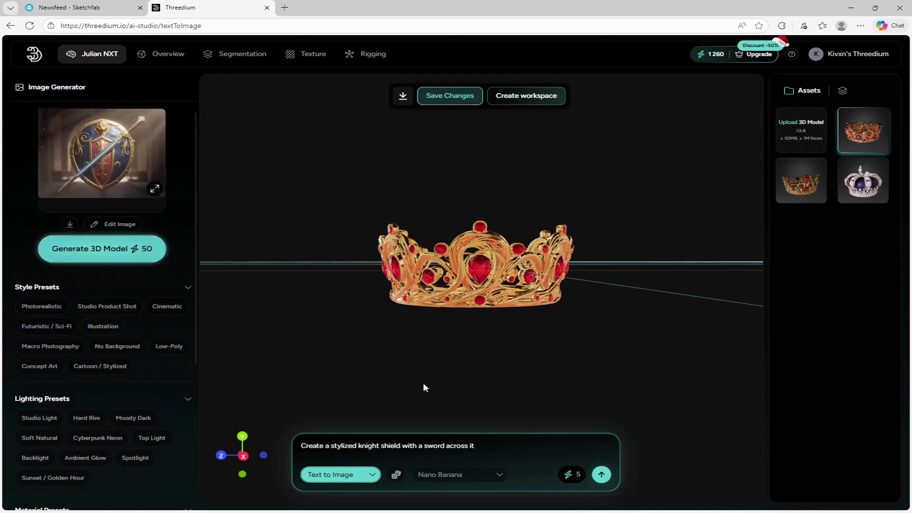
{"action": "left_click", "coordinate": [154, 188]}
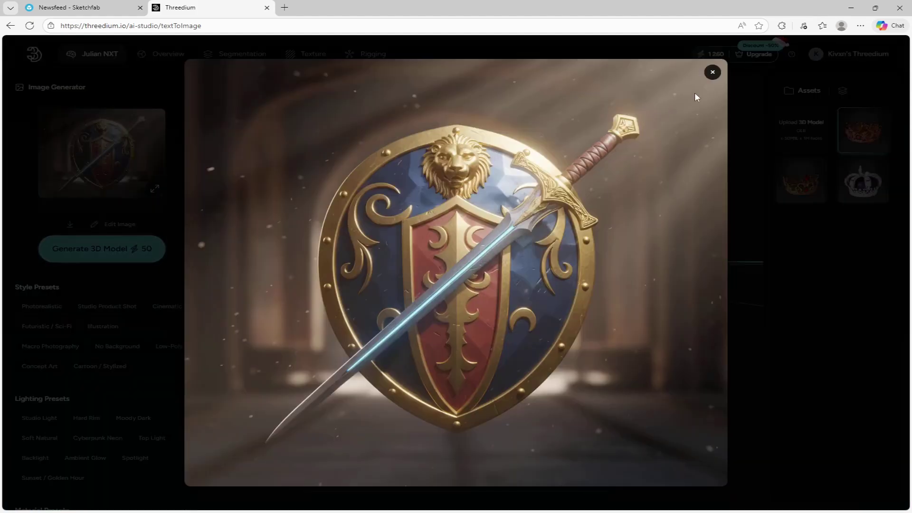
{"action": "left_click", "coordinate": [712, 71]}
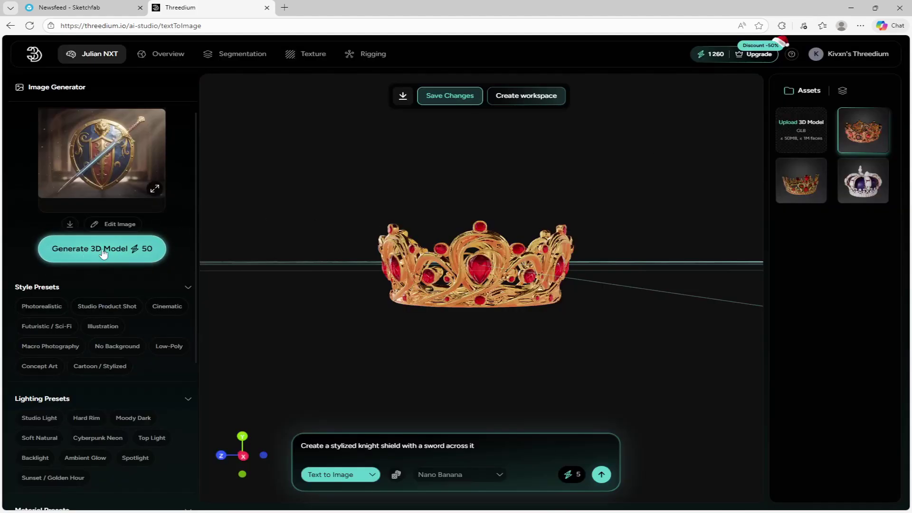
Step: Generate the 3D shield-and-sword model, inspect it, and bring up its export settings
{"action": "left_click", "coordinate": [81, 258]}
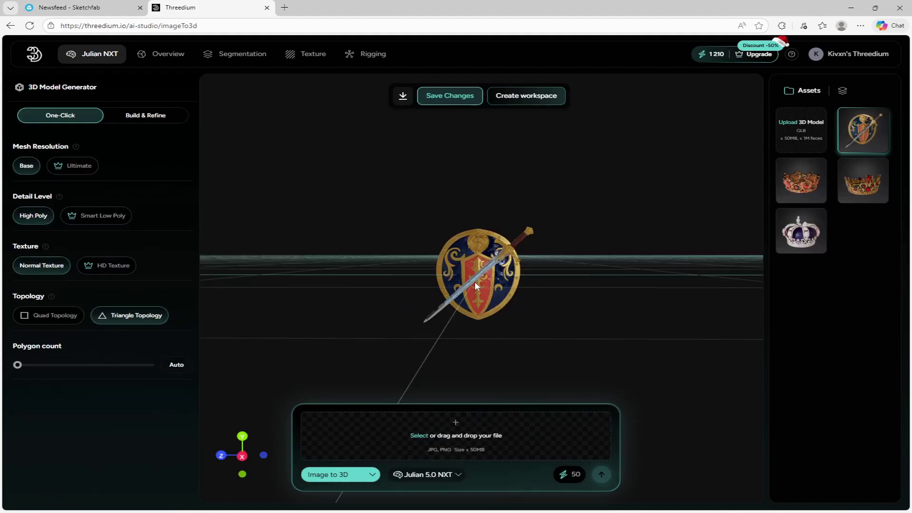
{"action": "left_click_drag", "start_coordinate": [465, 298], "coordinate": [522, 237]}
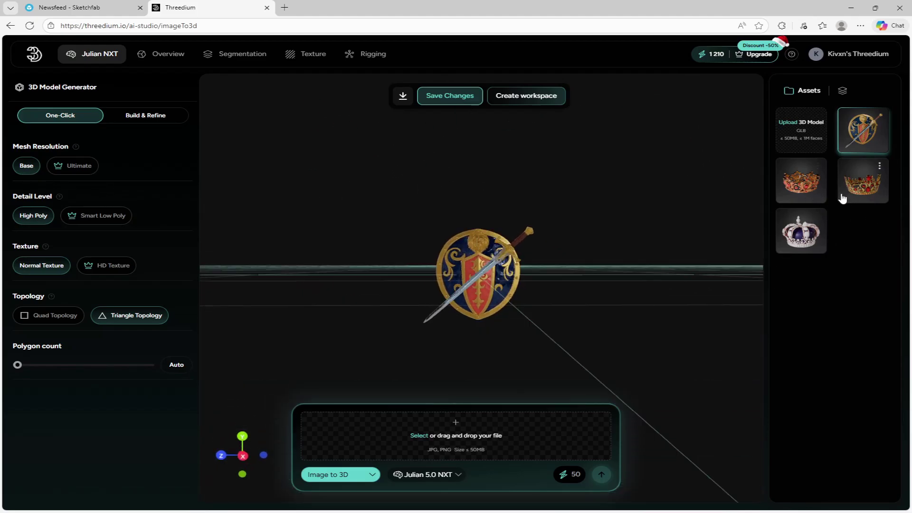
{"action": "left_click_drag", "start_coordinate": [585, 207], "coordinate": [504, 255]}
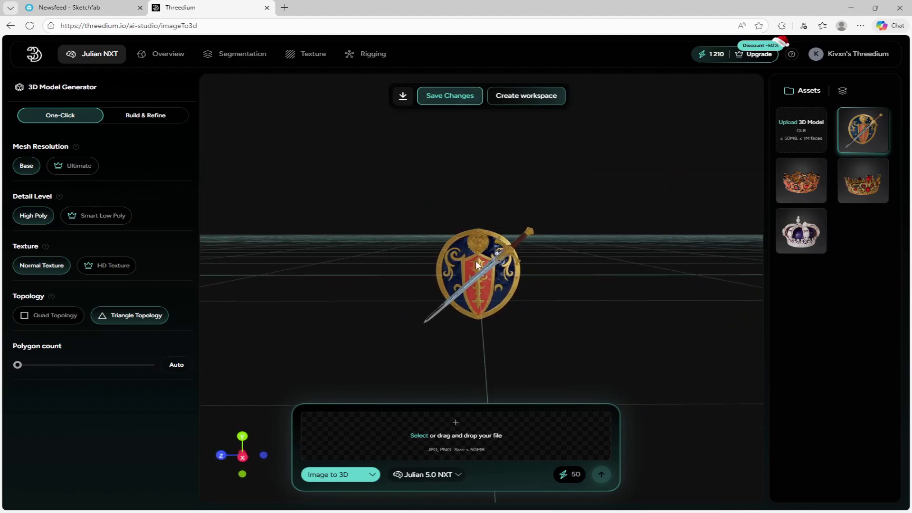
{"action": "left_click", "coordinate": [403, 100]}
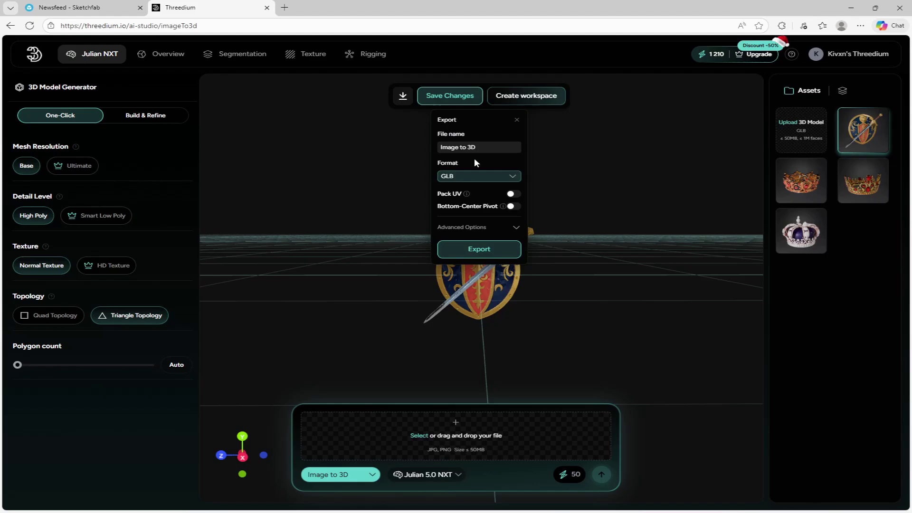
Step: Choose OBJ as the export format for the shield model
{"action": "left_click", "coordinate": [451, 177]}
{"action": "left_click", "coordinate": [464, 205]}
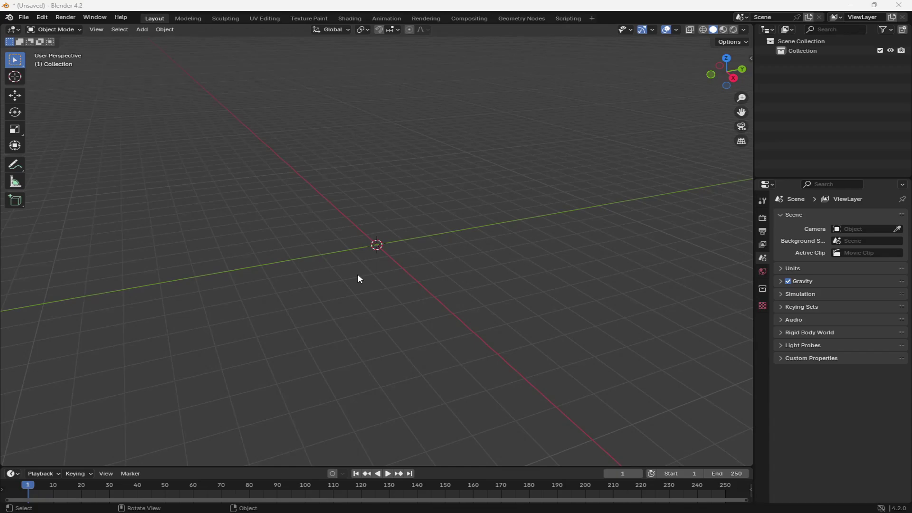
Step: Import the exported shield-and-sword file into the empty Blender scene as Wavefront (.obj)
{"action": "middle_click_drag", "start_coordinate": [335, 252], "coordinate": [346, 211]}
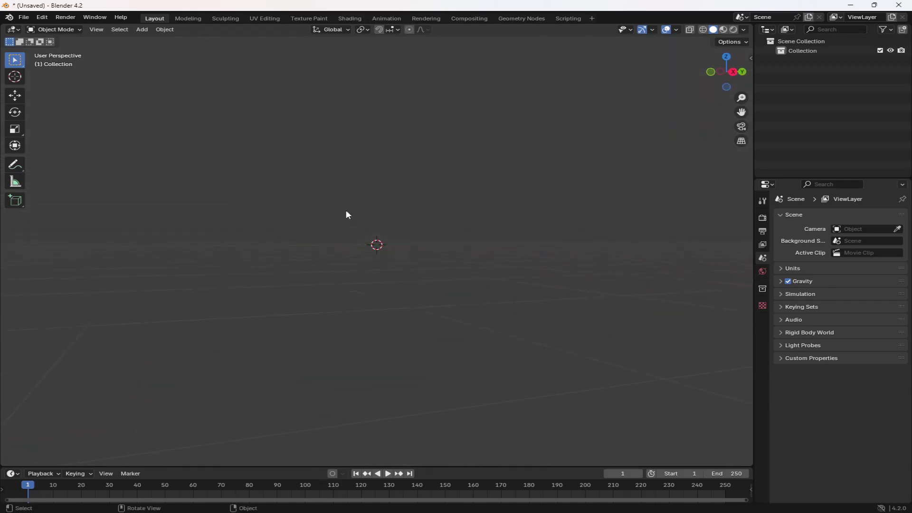
{"action": "middle_click_drag", "start_coordinate": [140, 207], "coordinate": [290, 221]}
{"action": "left_click", "coordinate": [23, 18]}
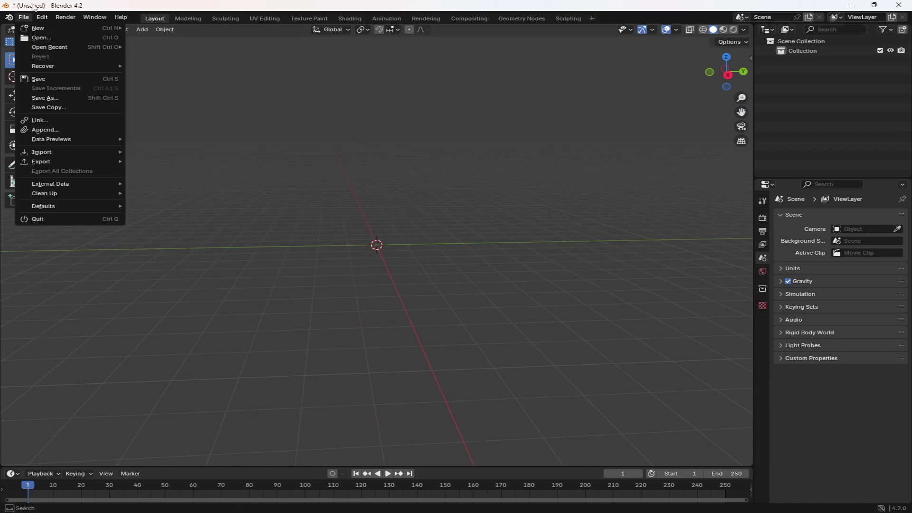
{"action": "mouse_move", "coordinate": [43, 153]}
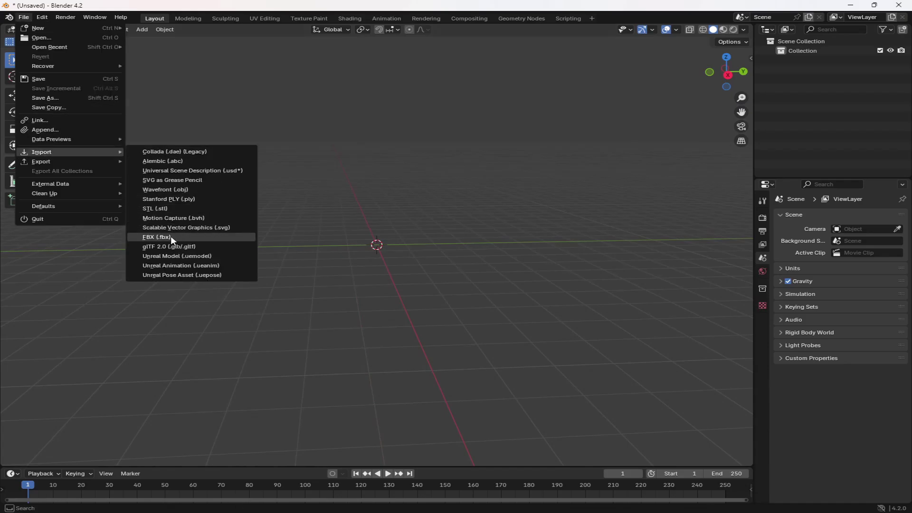
{"action": "left_click", "coordinate": [182, 187]}
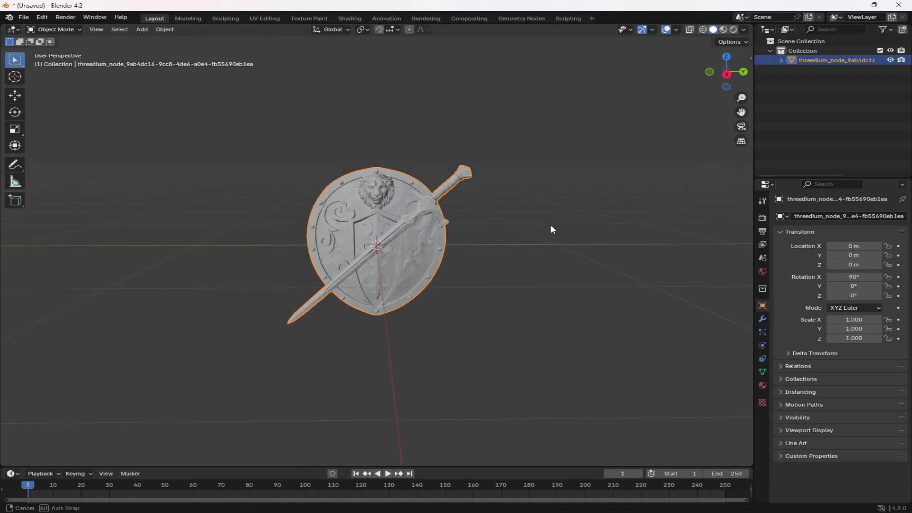
Step: View the imported shield in perspective and bring up Blender's list of export formats
{"action": "mouse_move", "coordinate": [550, 224]}
{"action": "middle_mouse_down"}
{"action": "mouse_move", "coordinate": [515, 297]}
{"action": "mouse_move", "coordinate": [612, 214]}
{"action": "mouse_move", "coordinate": [545, 203]}
{"action": "mouse_move", "coordinate": [548, 218]}
{"action": "middle_mouse_up"}
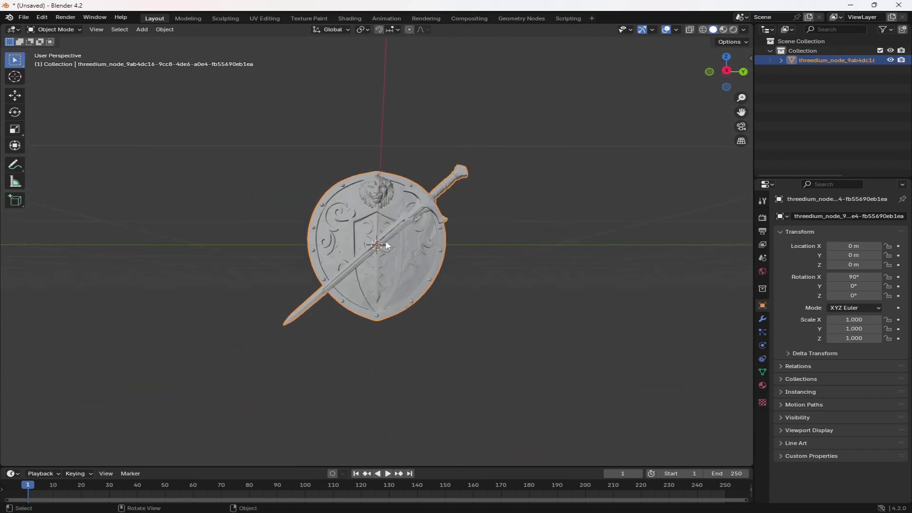
{"action": "middle_click_drag", "start_coordinate": [385, 245], "coordinate": [389, 266]}
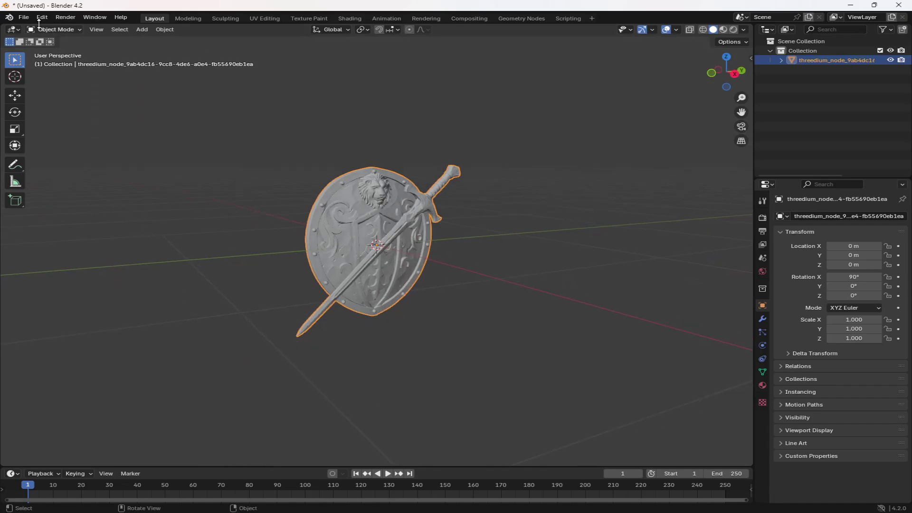
{"action": "left_click", "coordinate": [23, 17]}
{"action": "mouse_move", "coordinate": [44, 163]}
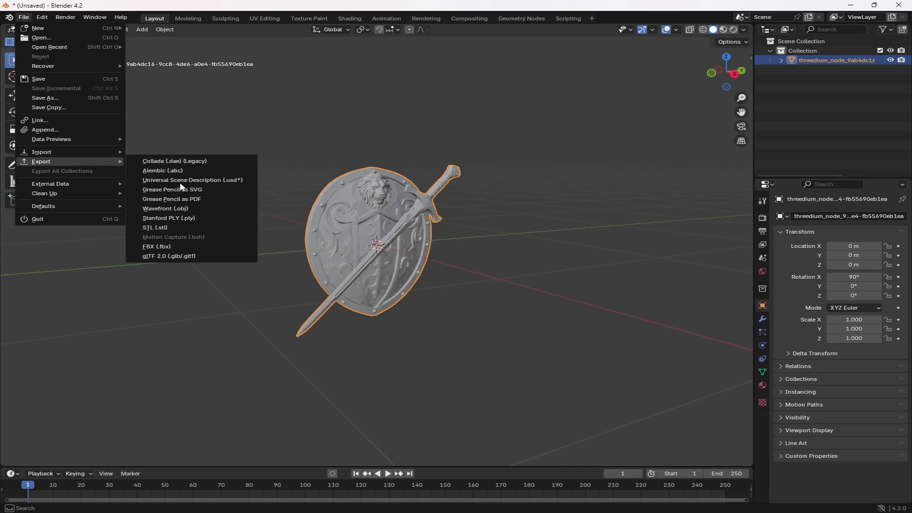